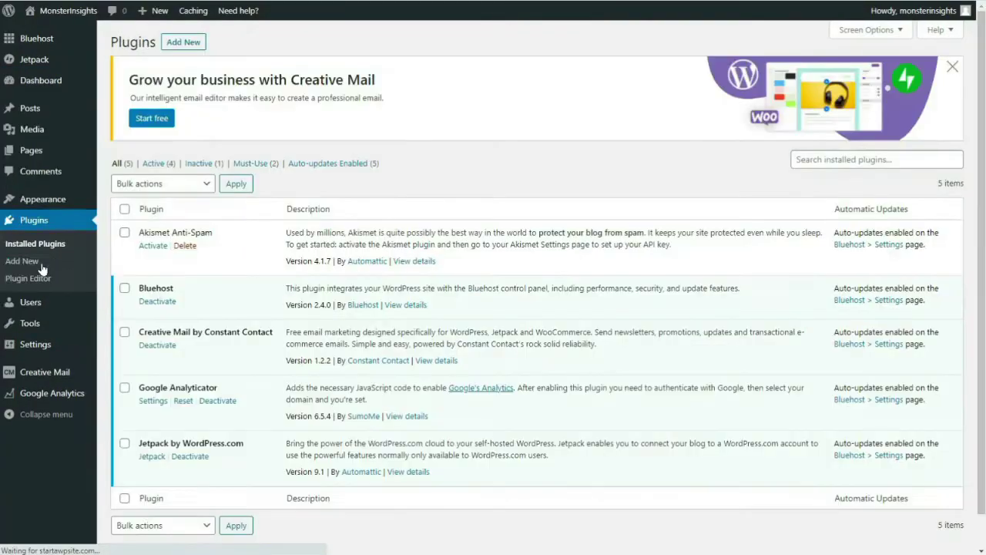
# Upload google-analytics-premium-v7.12.2.zip as a new WordPress plugin, install it and activate it.
pyautogui.click(39, 261)
pyautogui.click(207, 45)
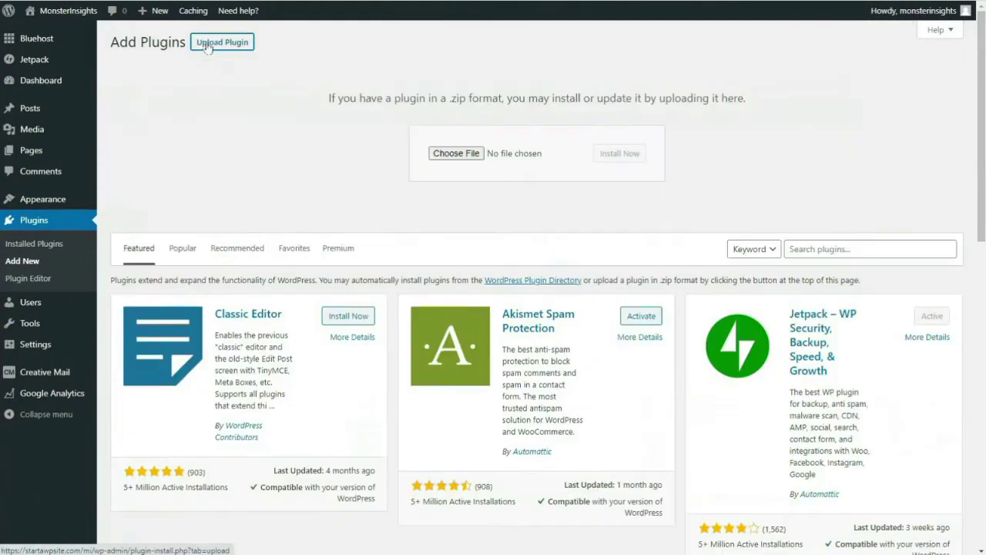
pyautogui.click(456, 154)
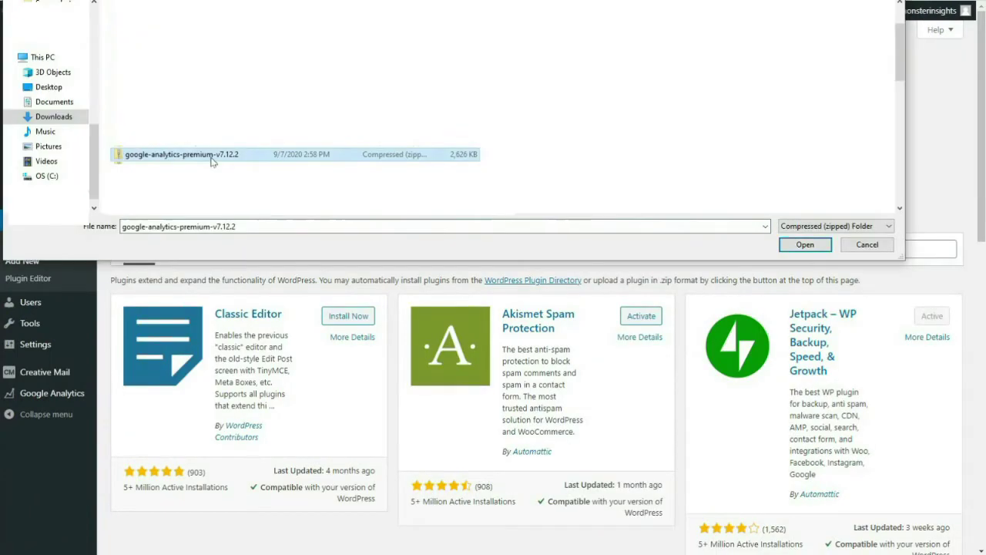
pyautogui.click(862, 406)
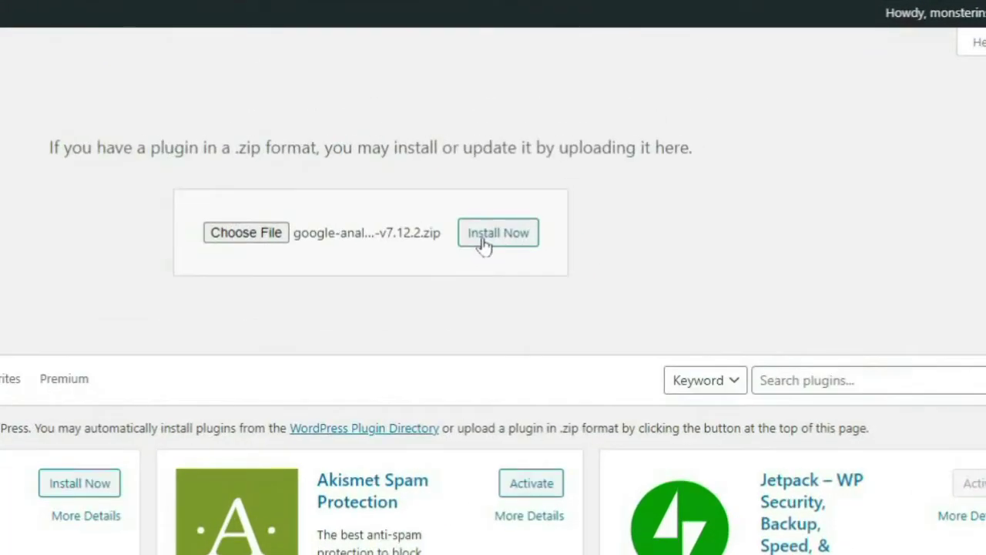
pyautogui.click(483, 241)
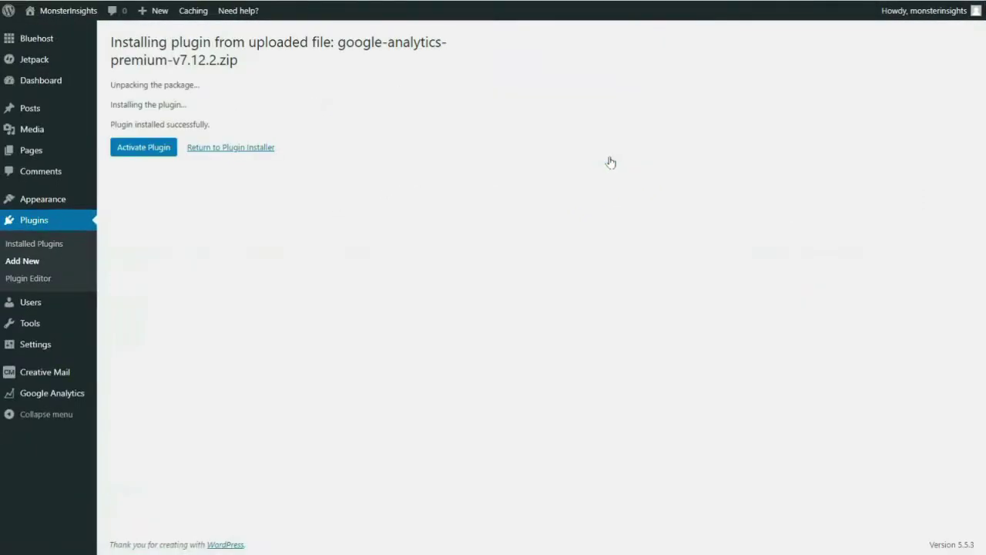
pyautogui.click(140, 151)
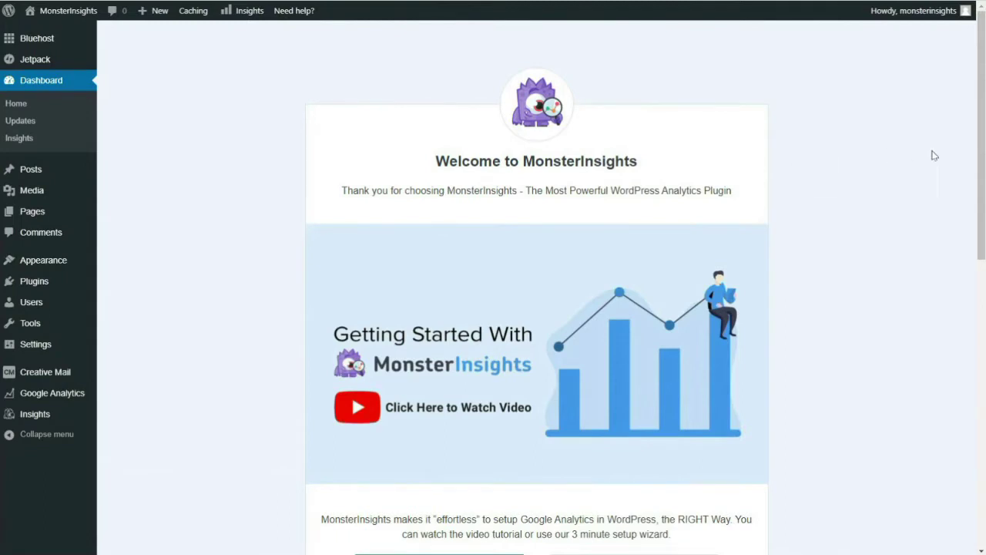
# Launch the MonsterInsights setup wizard, set the website category to Ecommerce and save it to continue.
pyautogui.moveTo(978, 160); pyautogui.dragTo(974, 339)
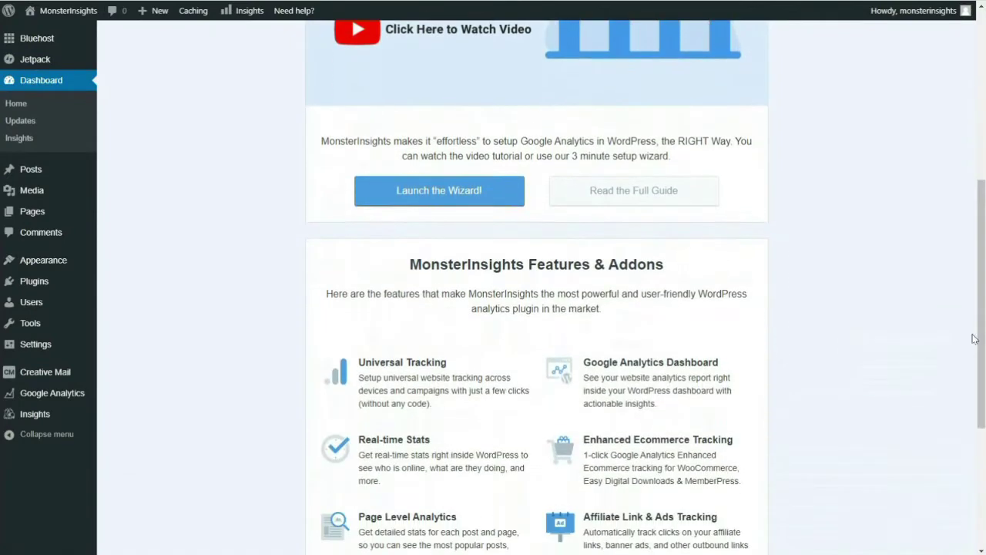
pyautogui.click(429, 200)
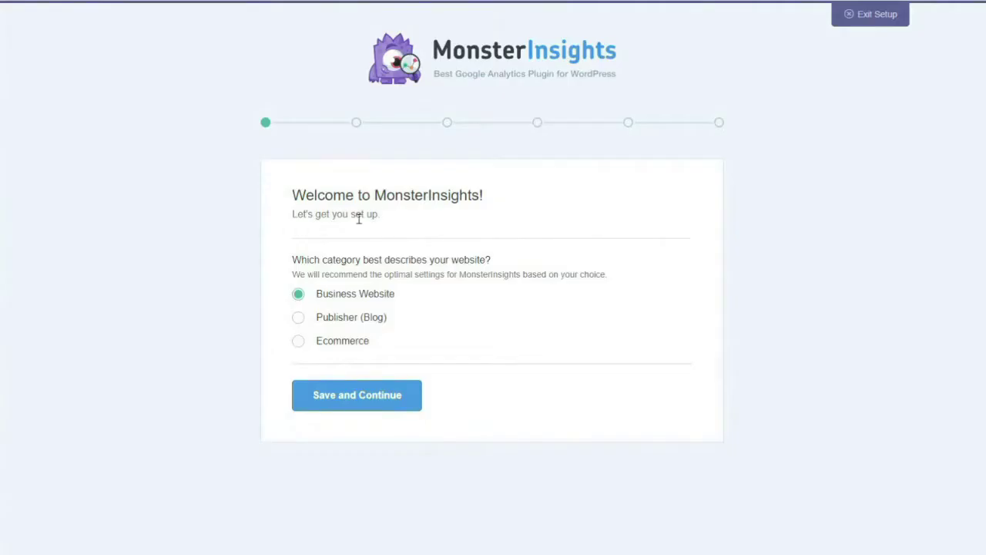
pyautogui.click(345, 344)
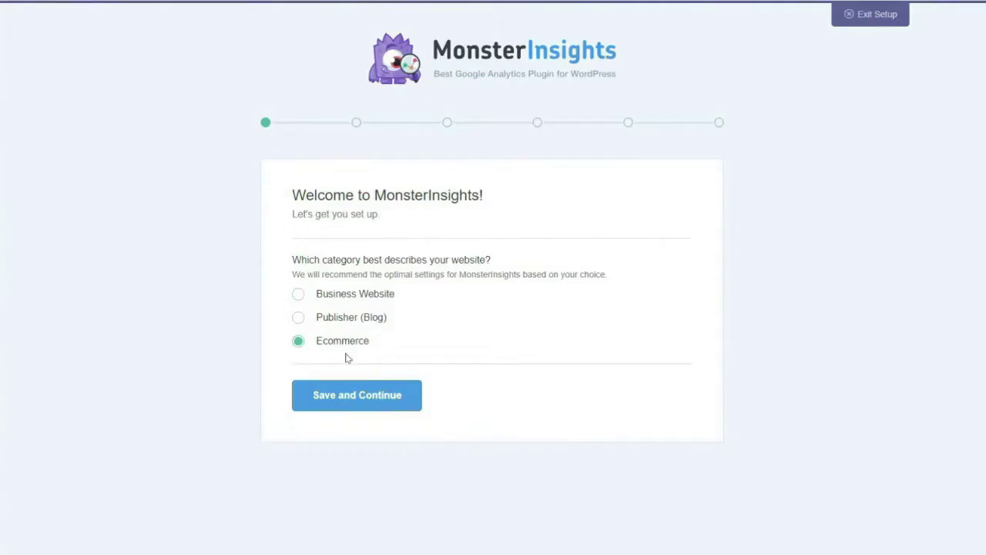
pyautogui.click(352, 398)
pyautogui.click(324, 301)
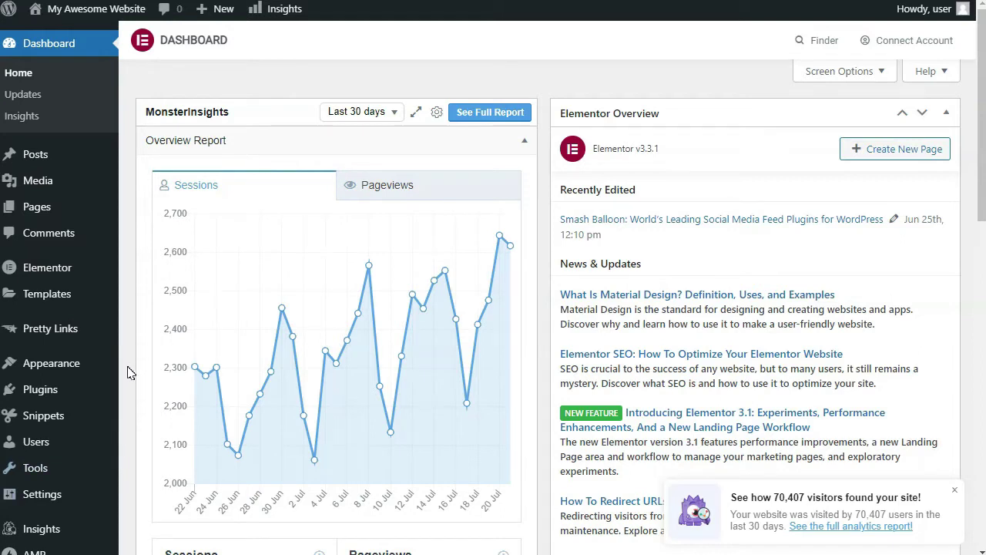
# Install and activate the MonsterInsights eCommerce addon.
pyautogui.scroll(-2, 93, 408)
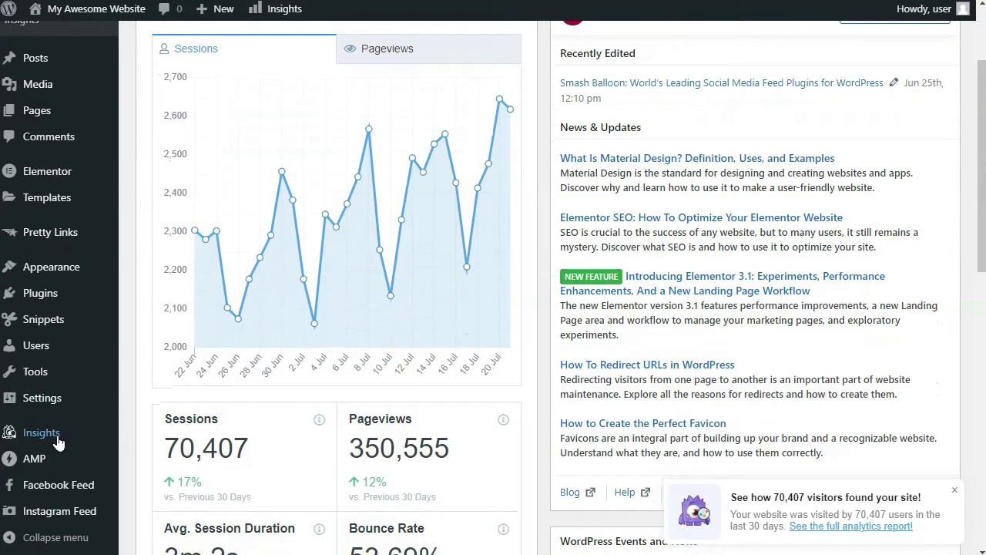
pyautogui.moveTo(58, 442)
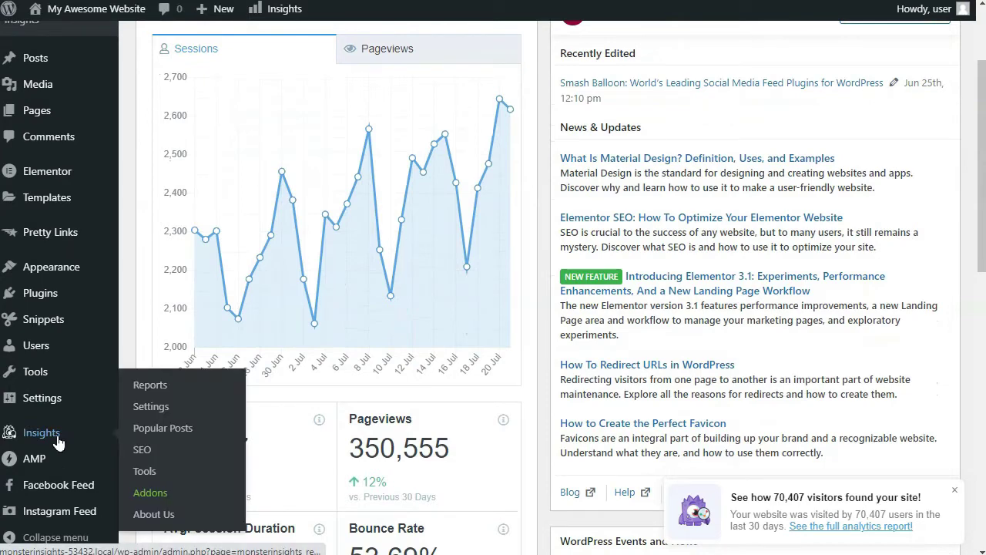
pyautogui.click(148, 492)
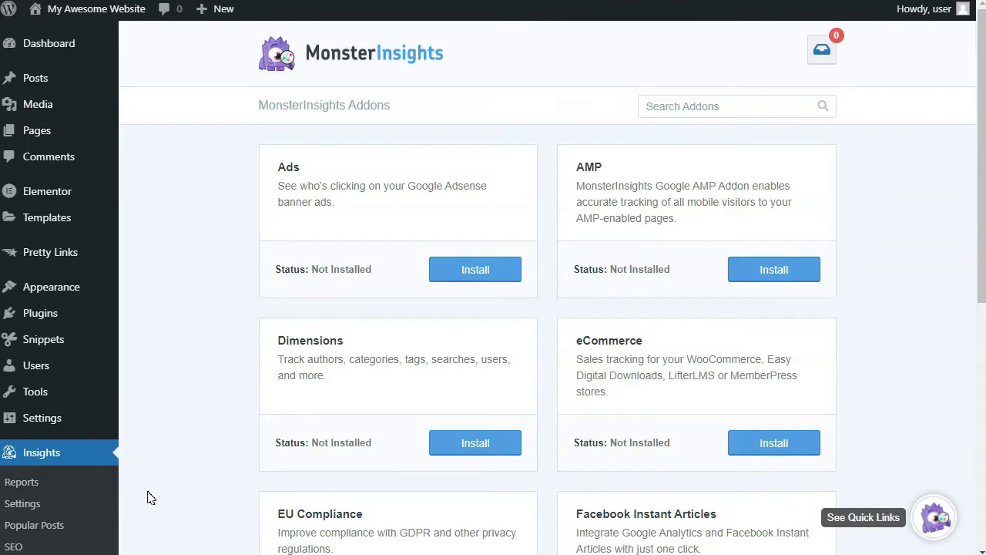
pyautogui.click(762, 443)
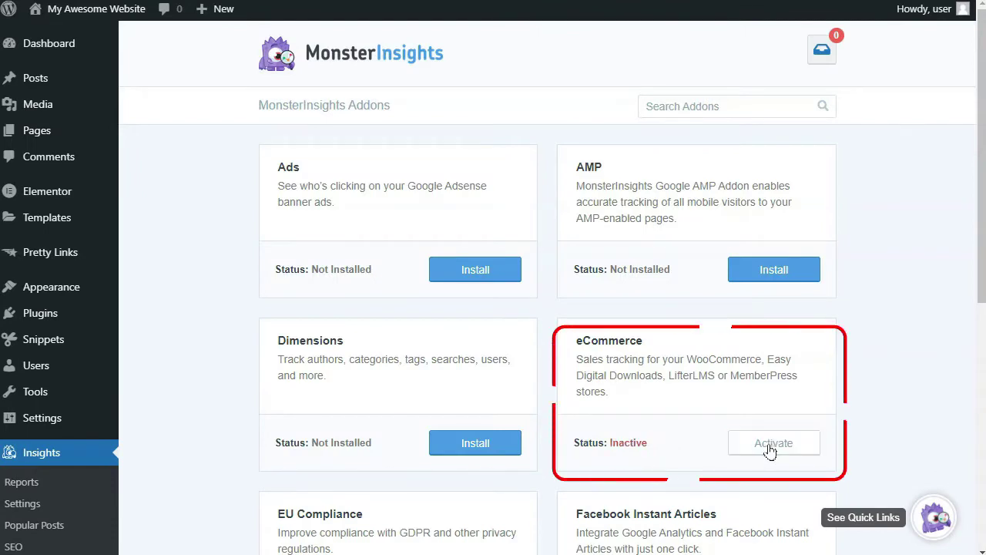
pyautogui.click(770, 448)
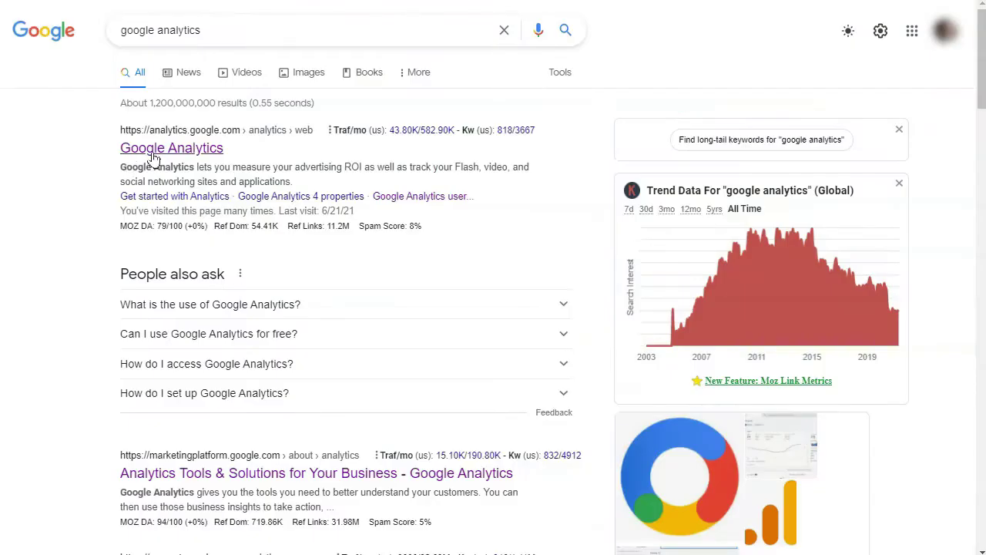
# Switch to Google Analytics, enable Ecommerce and Enhanced Ecommerce Reporting for the All Web Site Data view, and save.
pyautogui.click(154, 159)
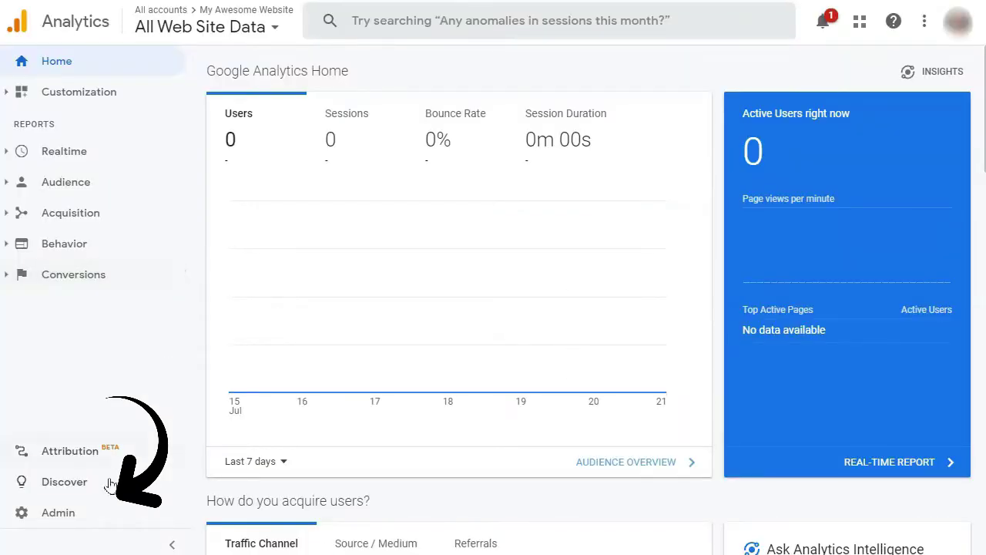
pyautogui.click(62, 514)
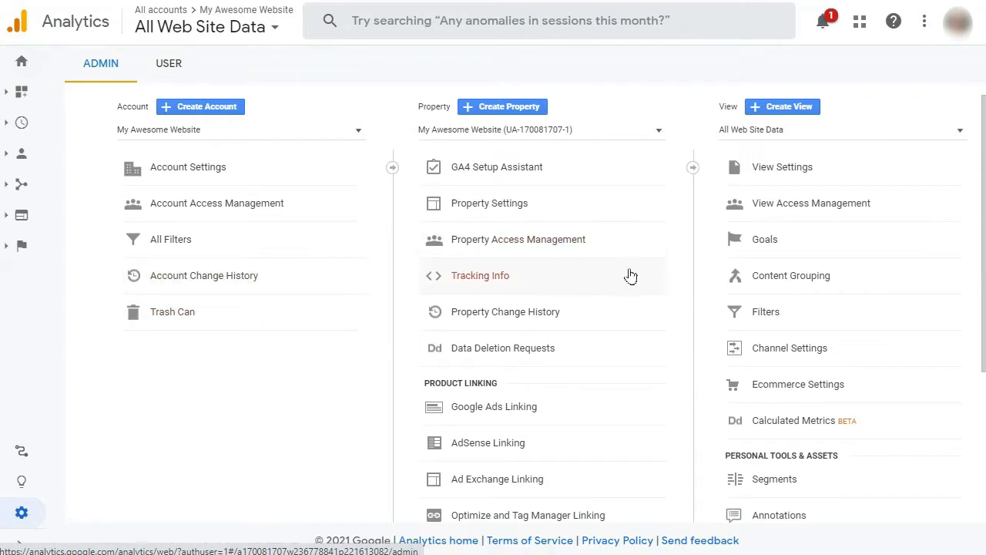
pyautogui.click(765, 391)
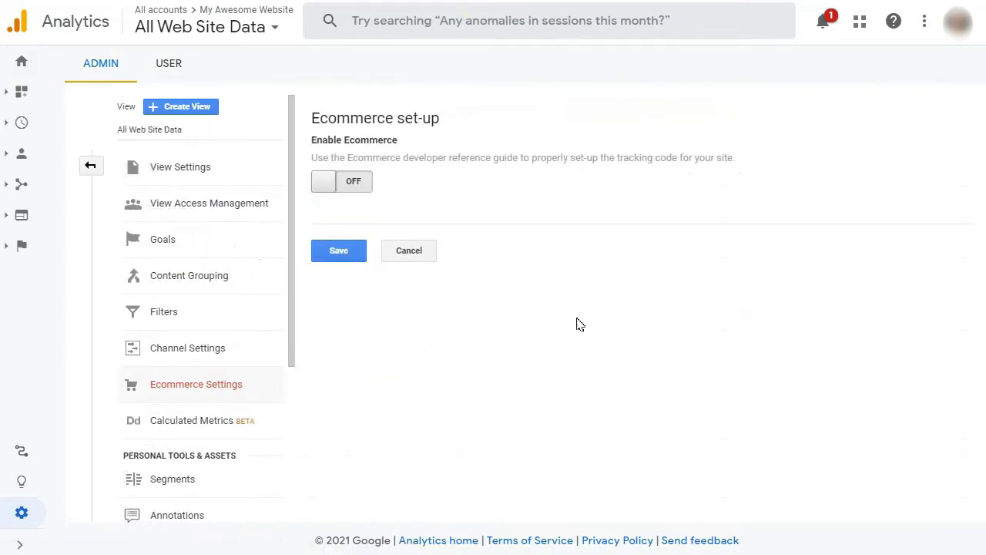
pyautogui.click(359, 193)
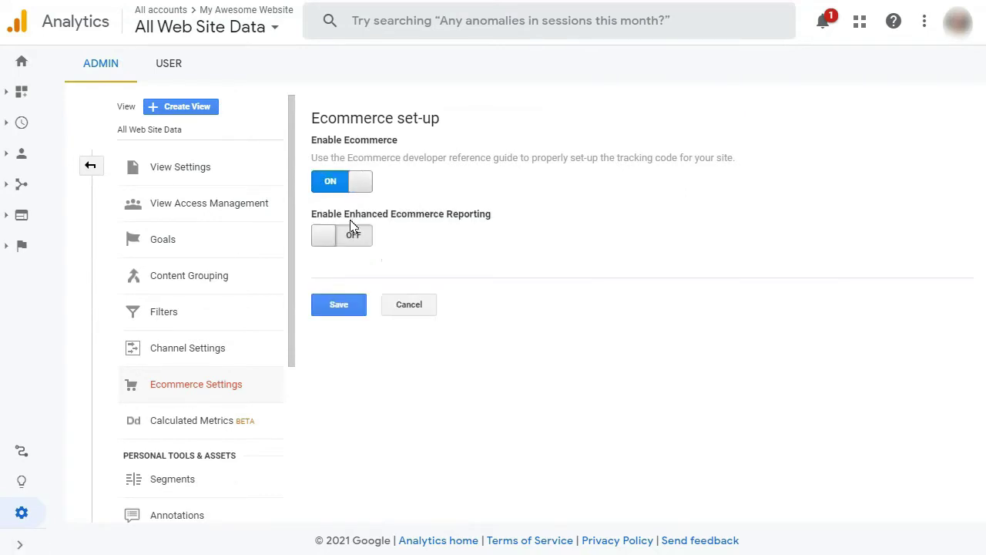
pyautogui.click(352, 239)
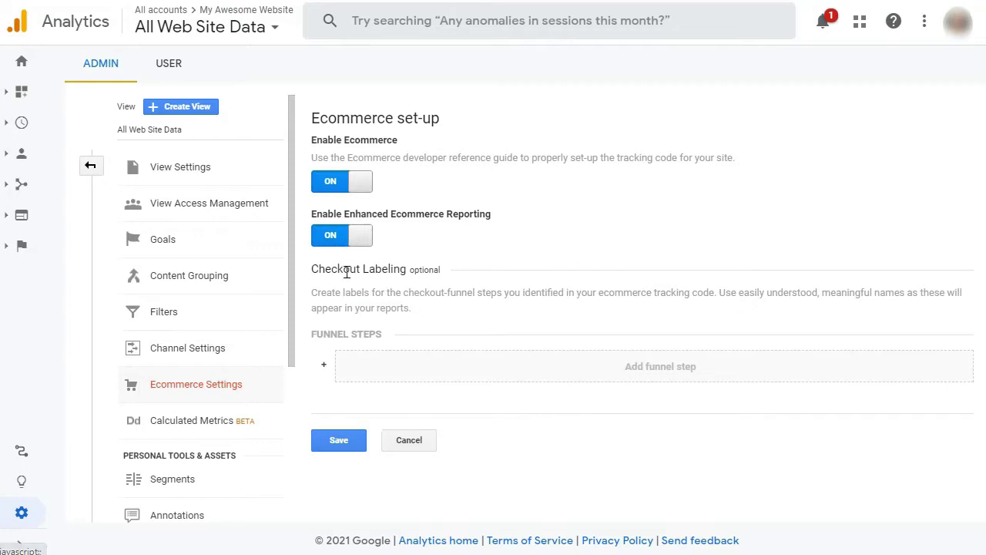
pyautogui.click(342, 447)
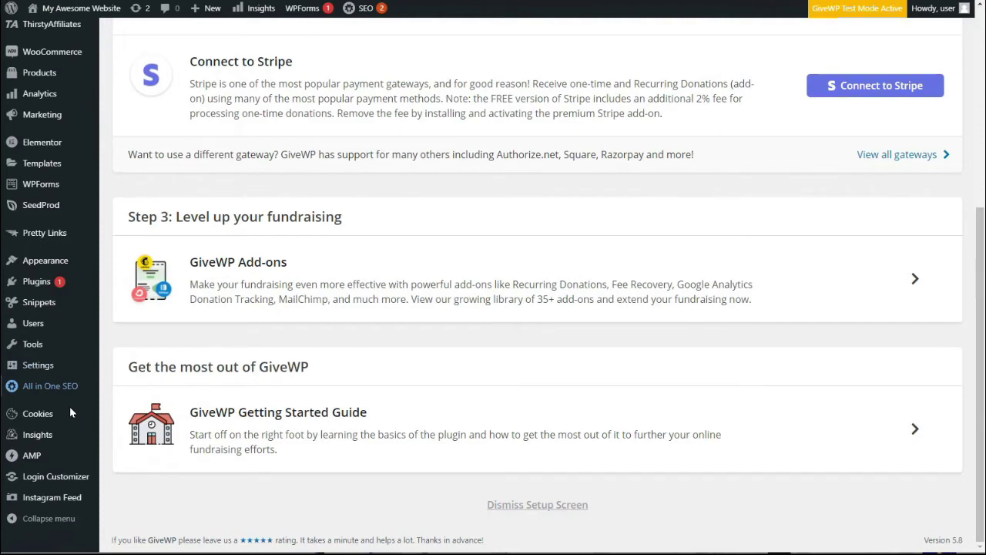
# Back in WordPress, turn on Use Enhanced eCommerce in the MonsterInsights eCommerce settings and save the changes.
pyautogui.moveTo(37, 434)
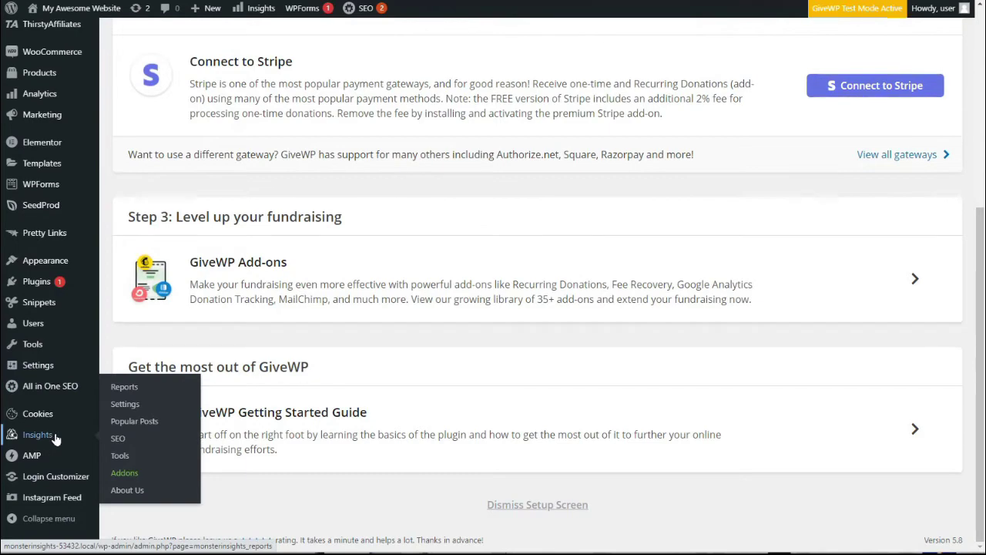
pyautogui.click(125, 408)
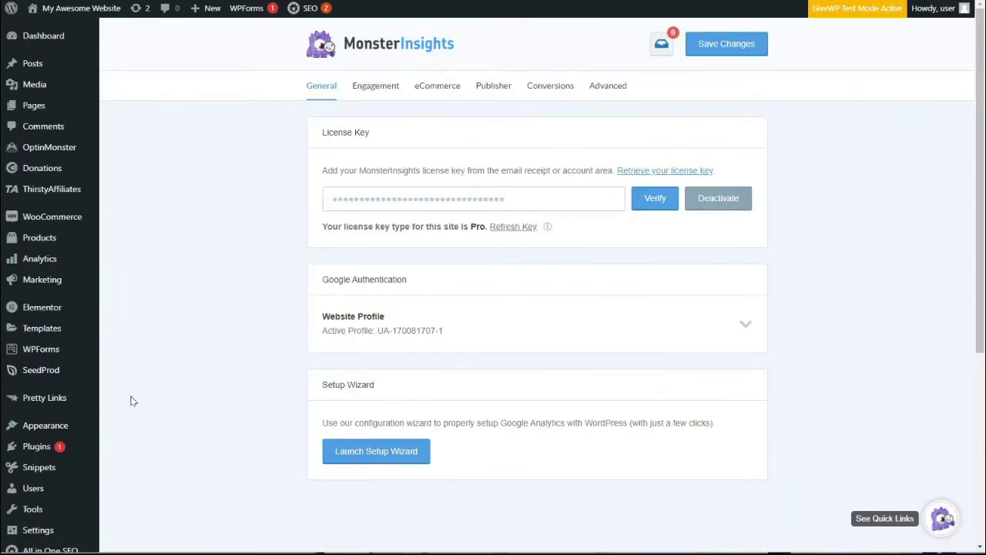
pyautogui.click(422, 97)
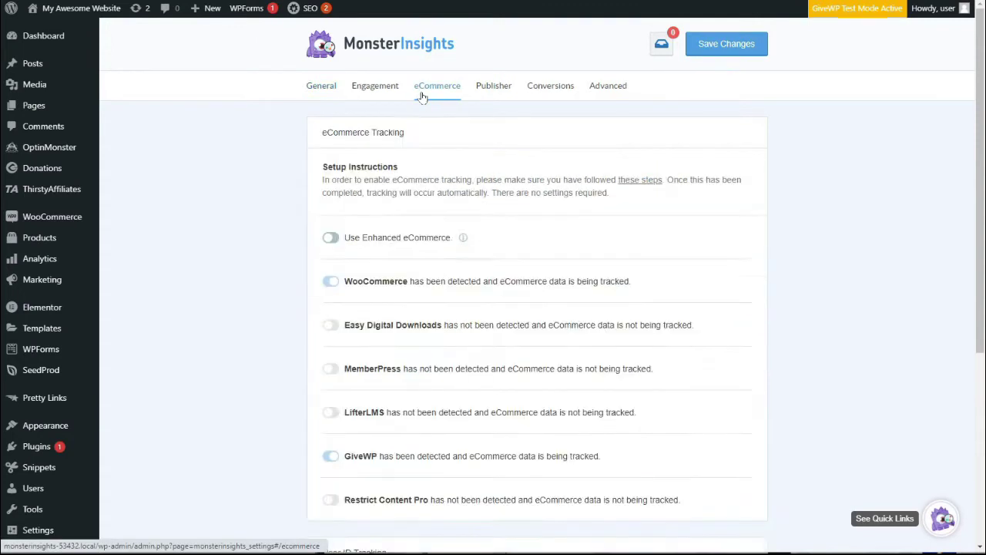
pyautogui.click(332, 241)
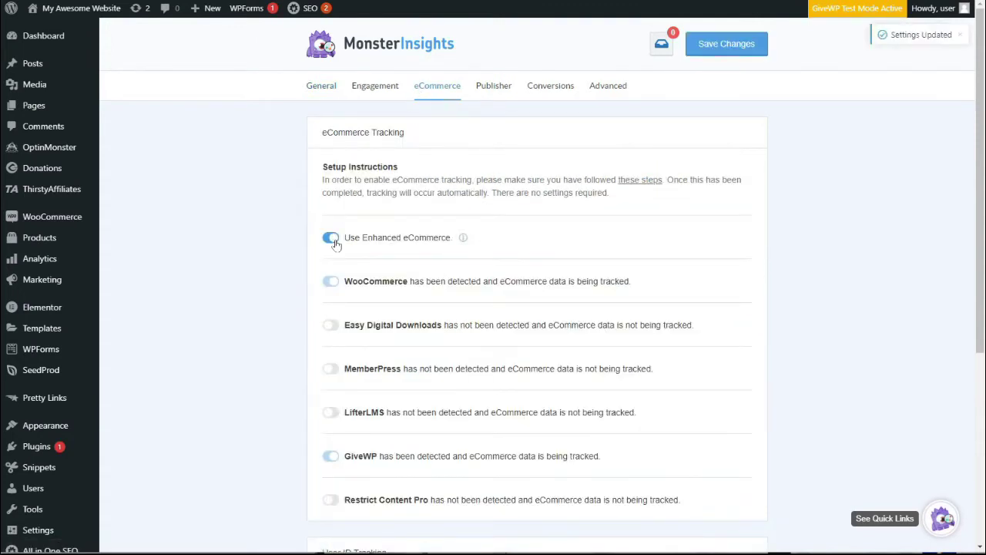
pyautogui.click(732, 47)
# Open the MonsterInsights eCommerce report and examine top products, conversion sources, cart totals, and time and sessions to purchase.
pyautogui.scroll(-5, 280, 228)
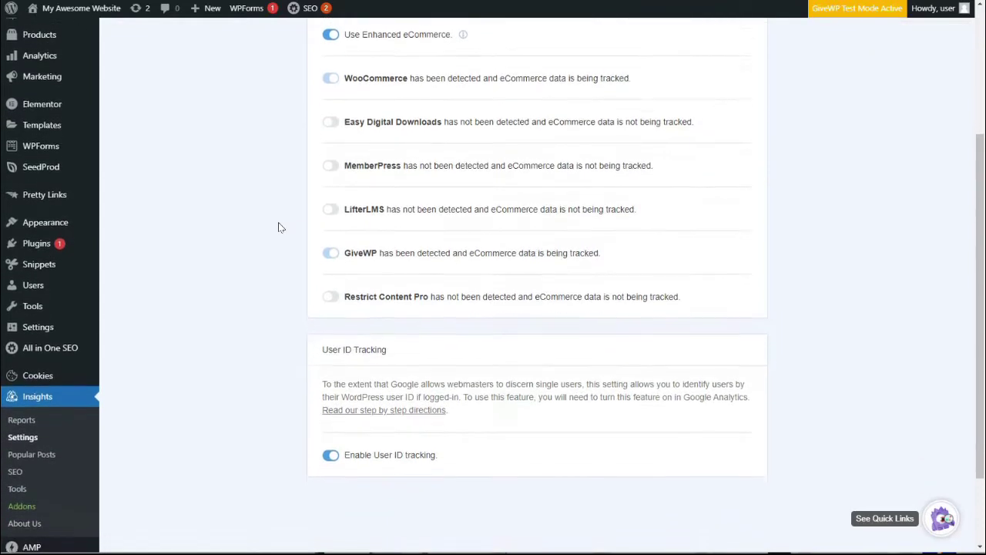
pyautogui.scroll(-1, 279, 227)
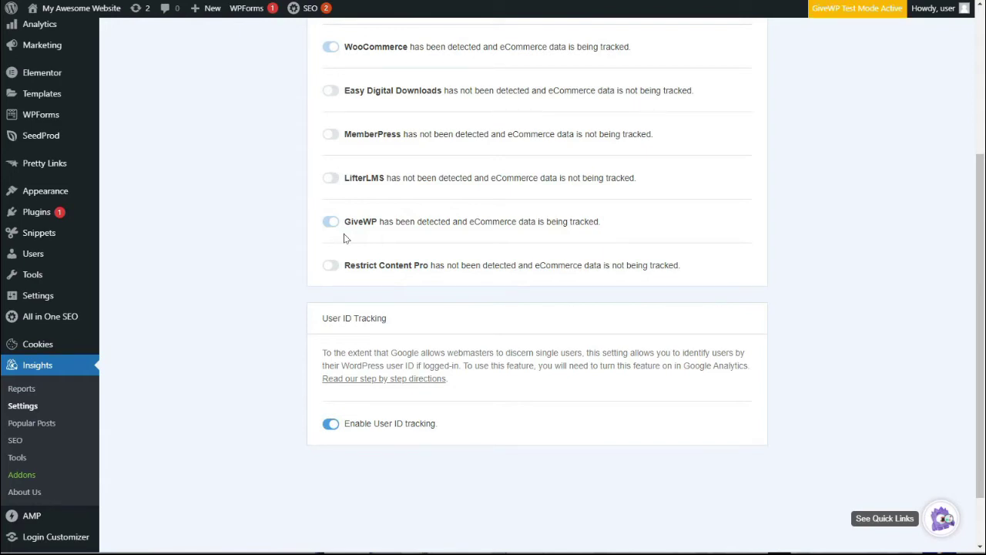
pyautogui.click(26, 389)
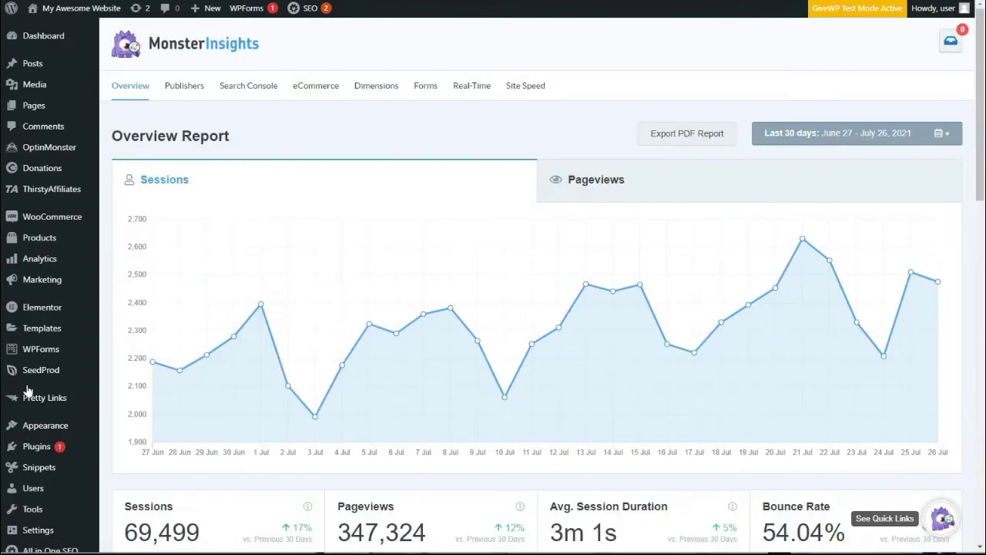
pyautogui.click(318, 97)
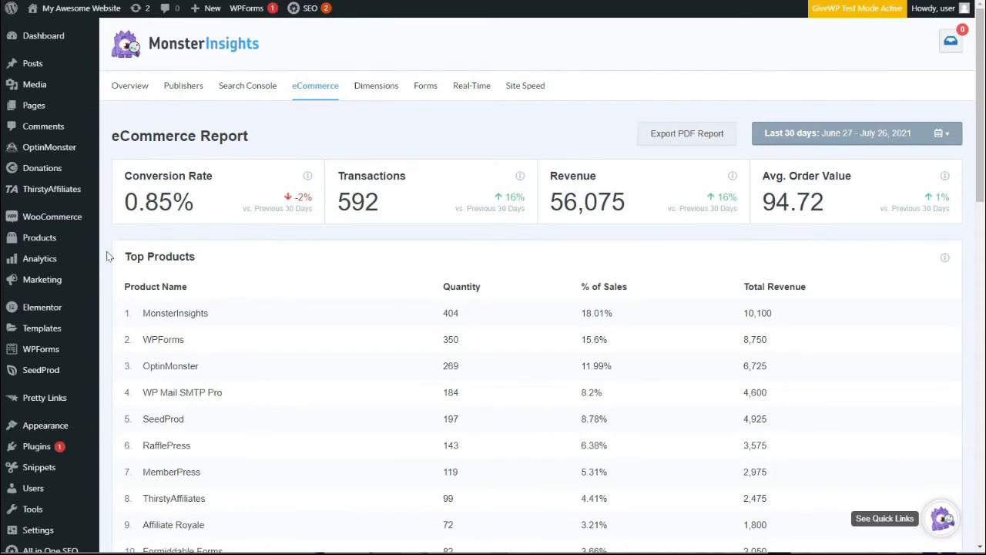
pyautogui.scroll(-3, 108, 257)
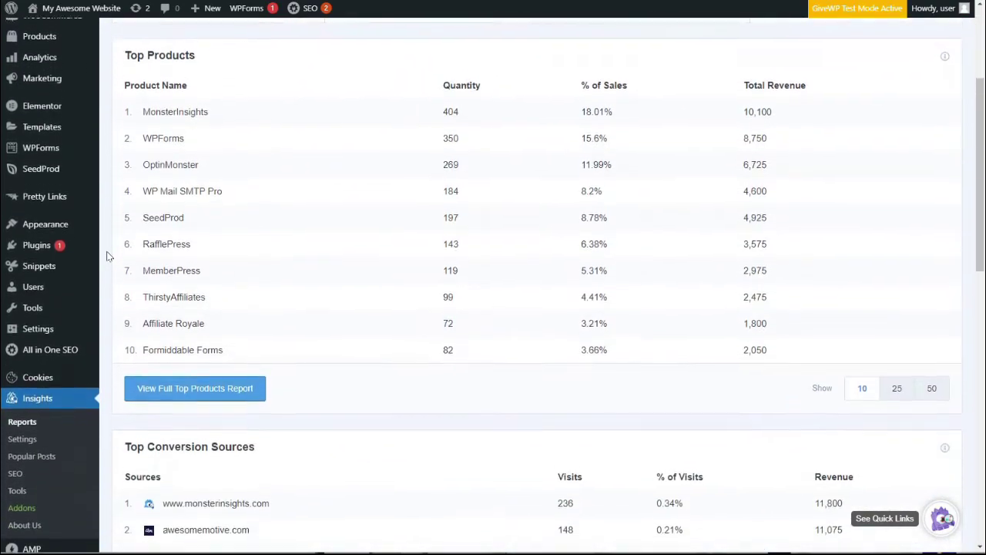
pyautogui.scroll(-3, 108, 257)
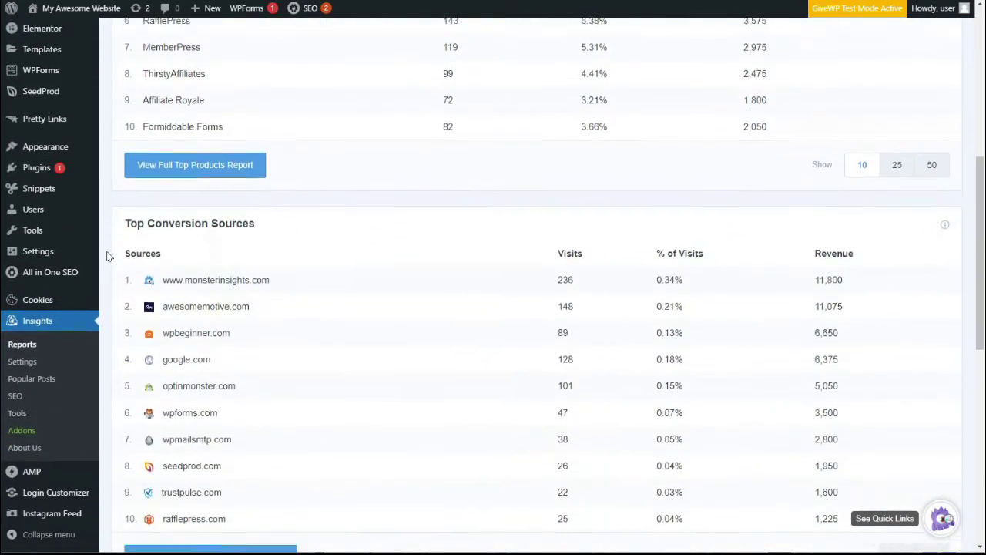
pyautogui.scroll(-2, 108, 256)
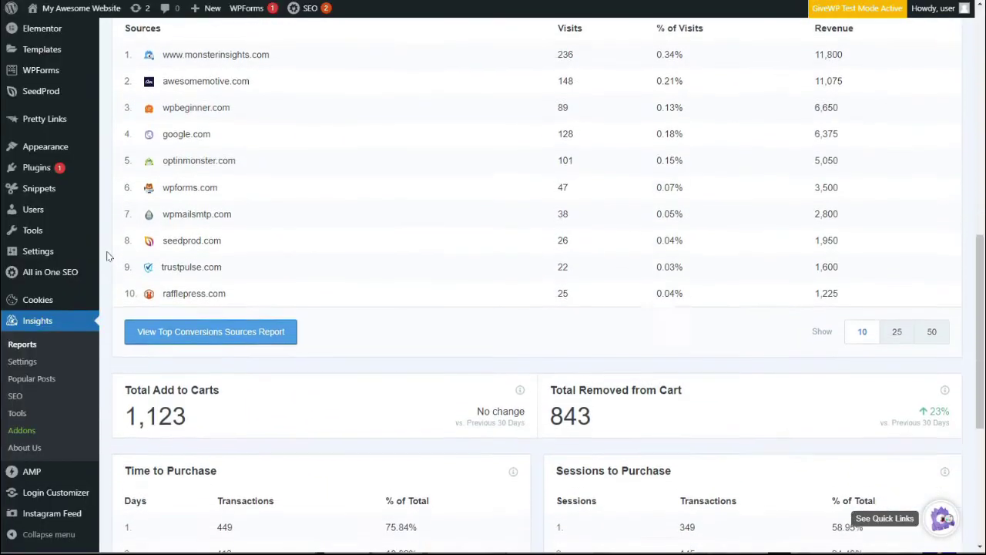
pyautogui.scroll(-3, 108, 256)
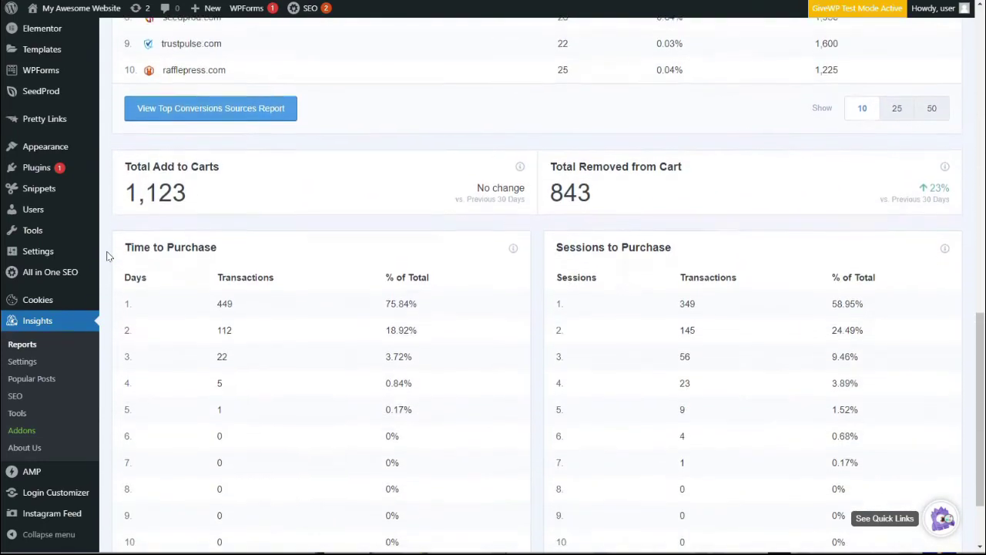
pyautogui.scroll(-2, 107, 256)
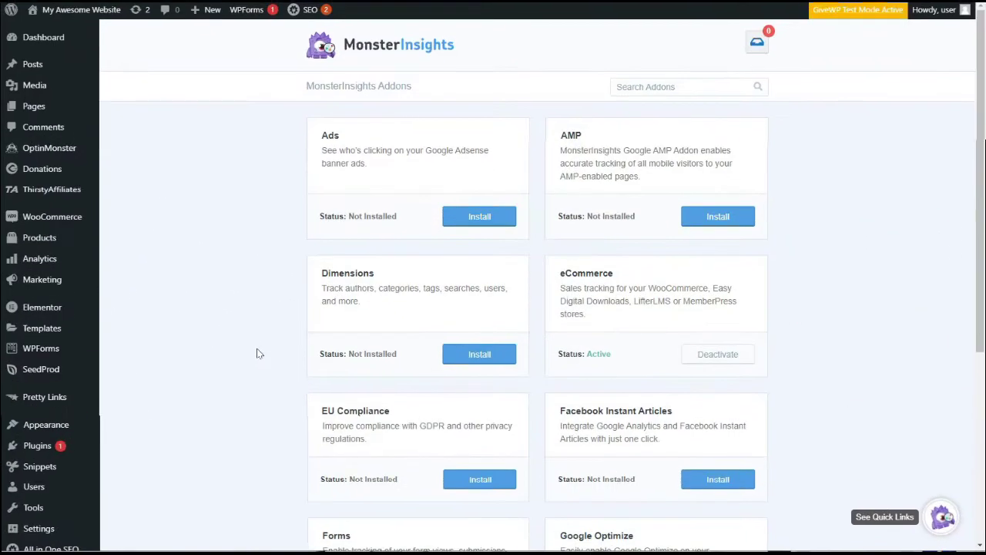
# Install and activate the MonsterInsights Forms addon.
pyautogui.scroll(-5, 259, 353)
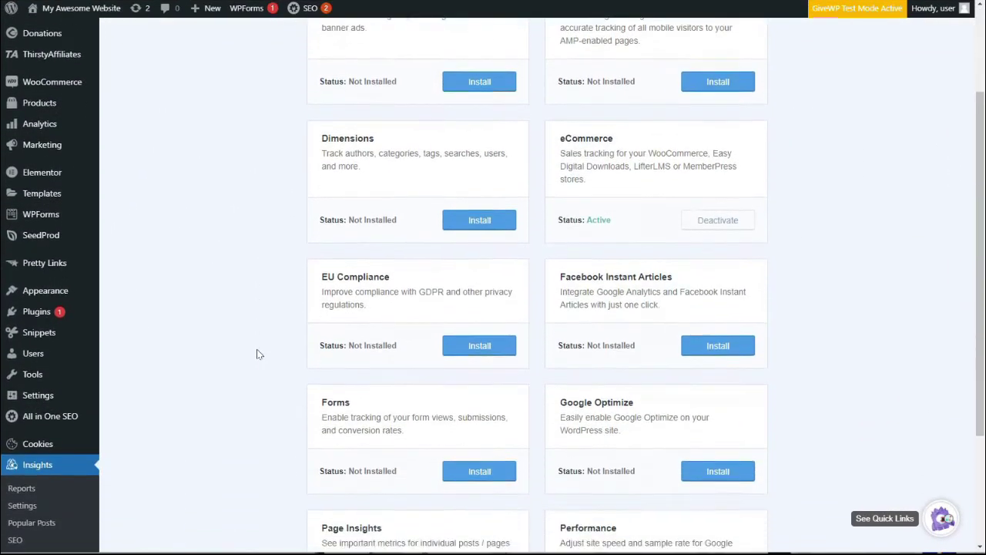
pyautogui.scroll(-3, 259, 354)
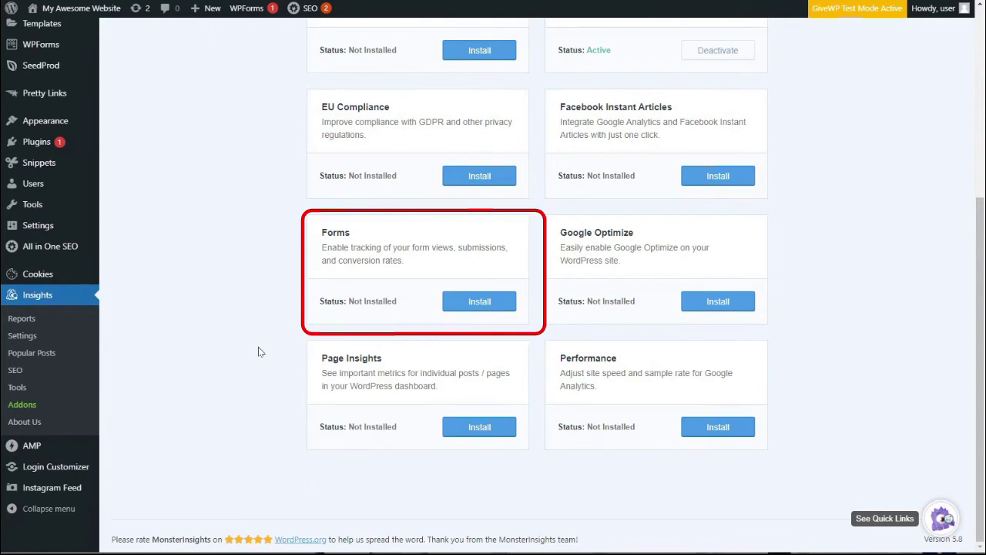
pyautogui.click(467, 307)
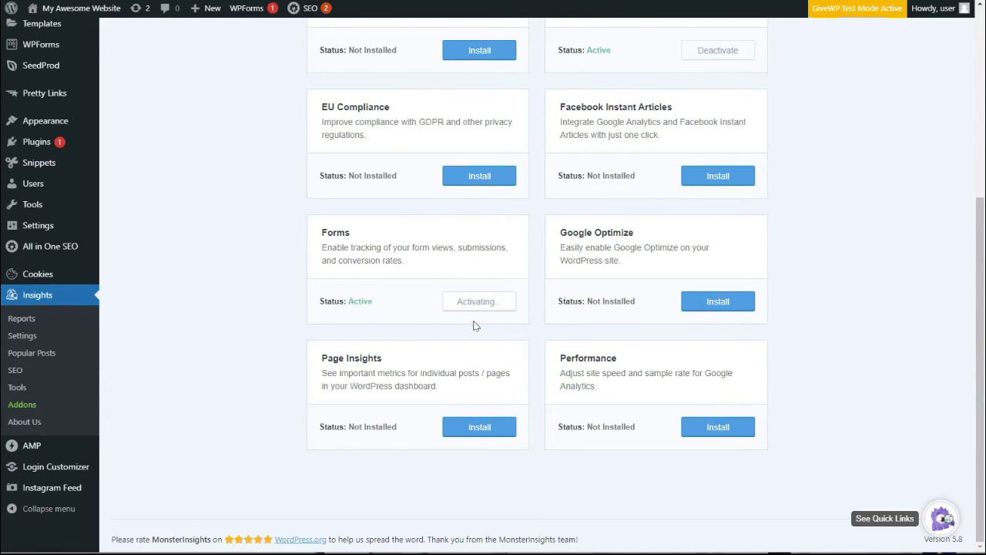
# Open the MonsterInsights Forms report to review impressions, conversions and conversion rate for each form.
pyautogui.click(19, 317)
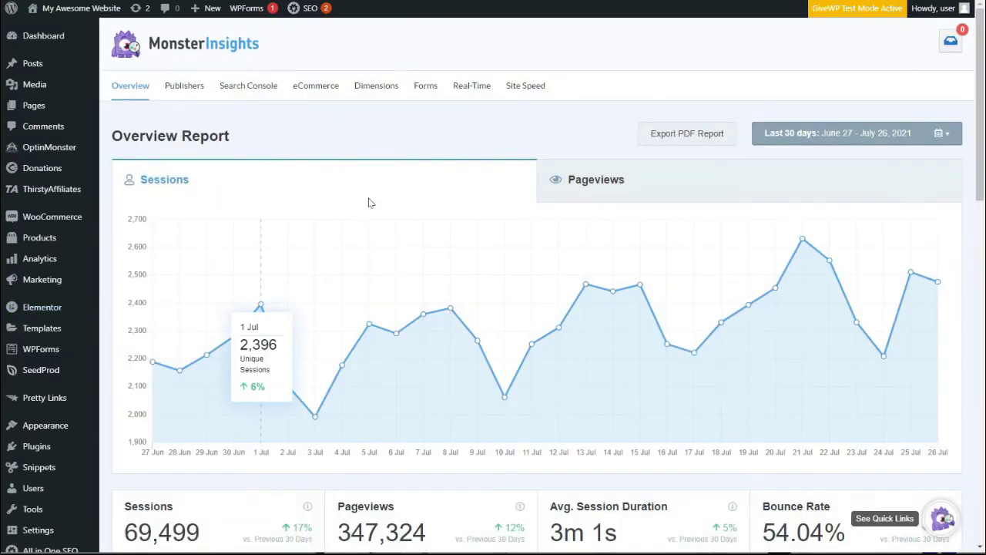
pyautogui.click(426, 85)
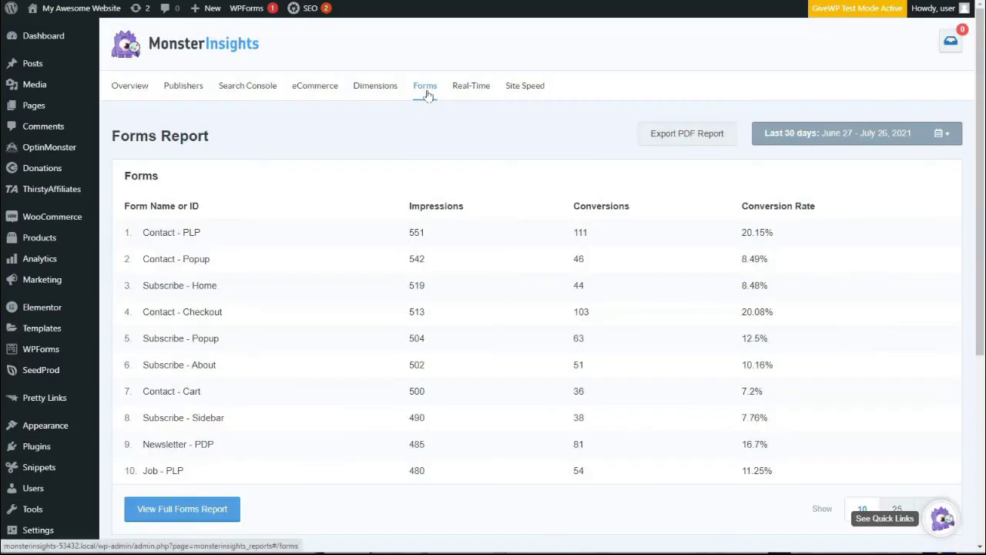